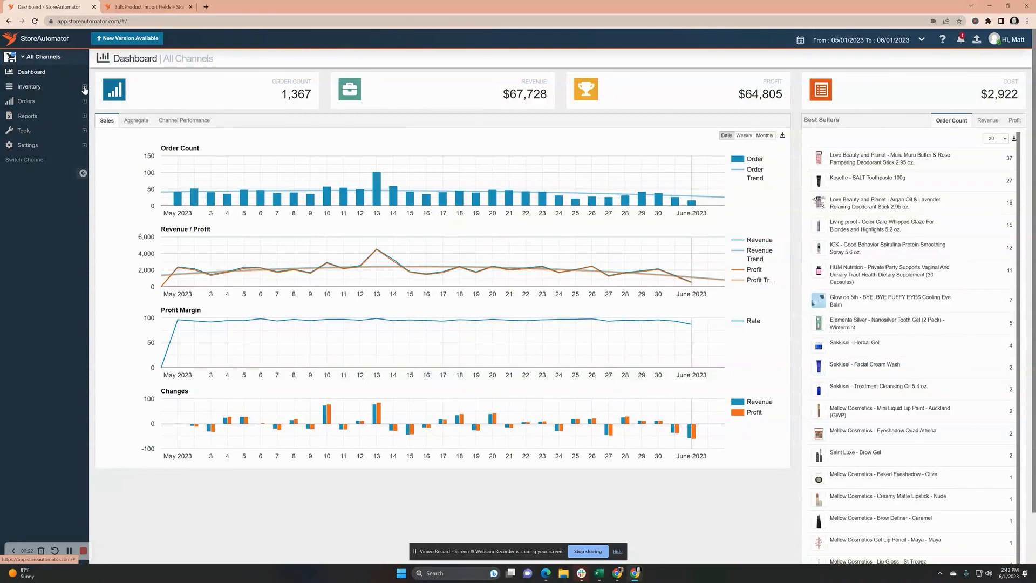
Start a new product in the inventory with its parentage set to Single and its type set to Normal.
click(84, 88)
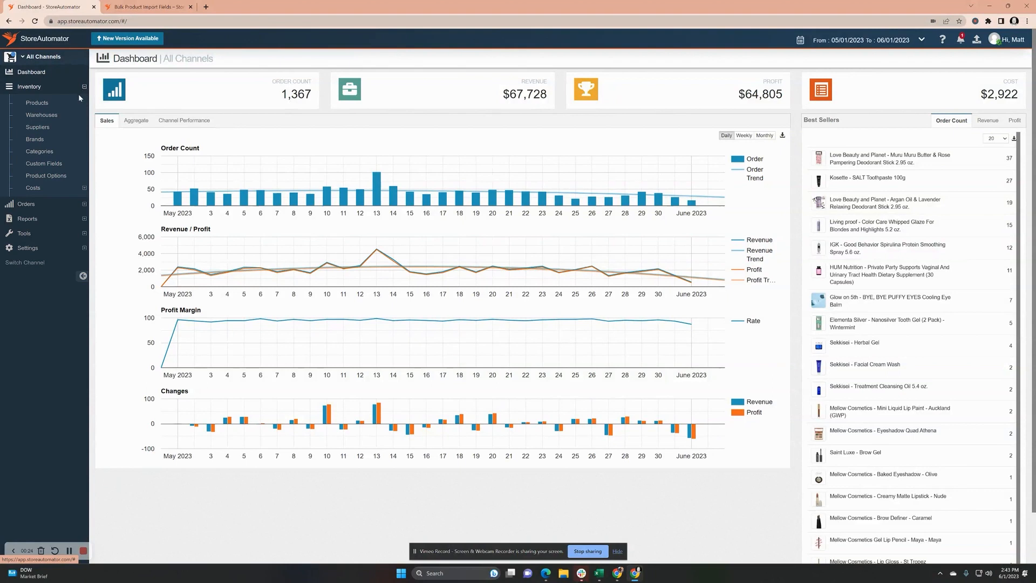
click(70, 103)
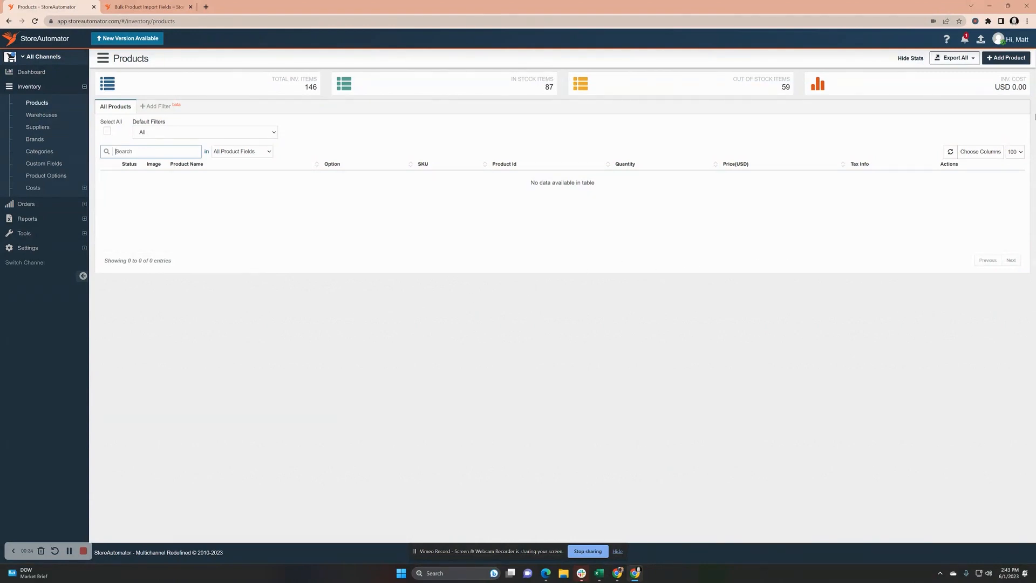
click(1004, 60)
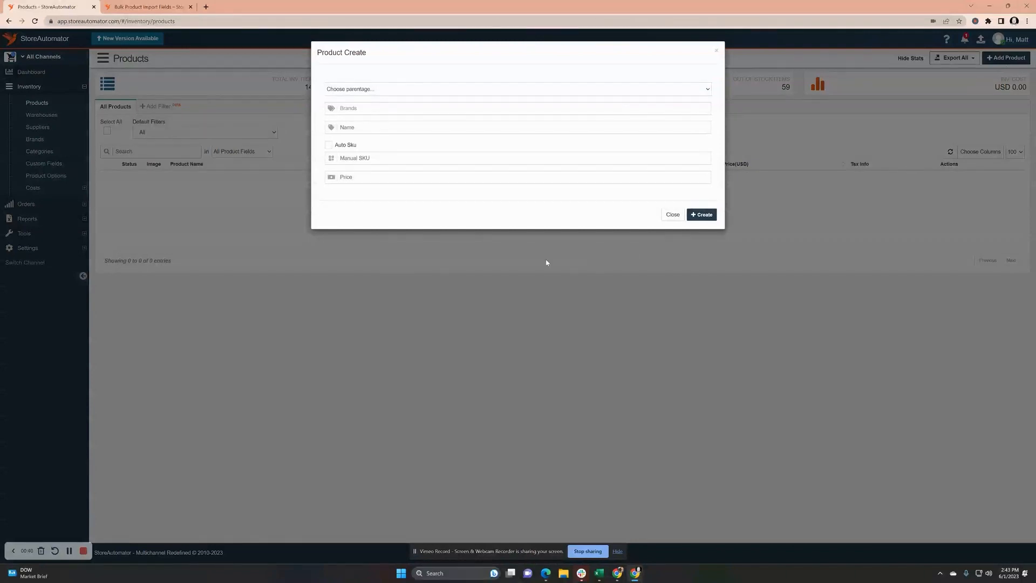
click(414, 90)
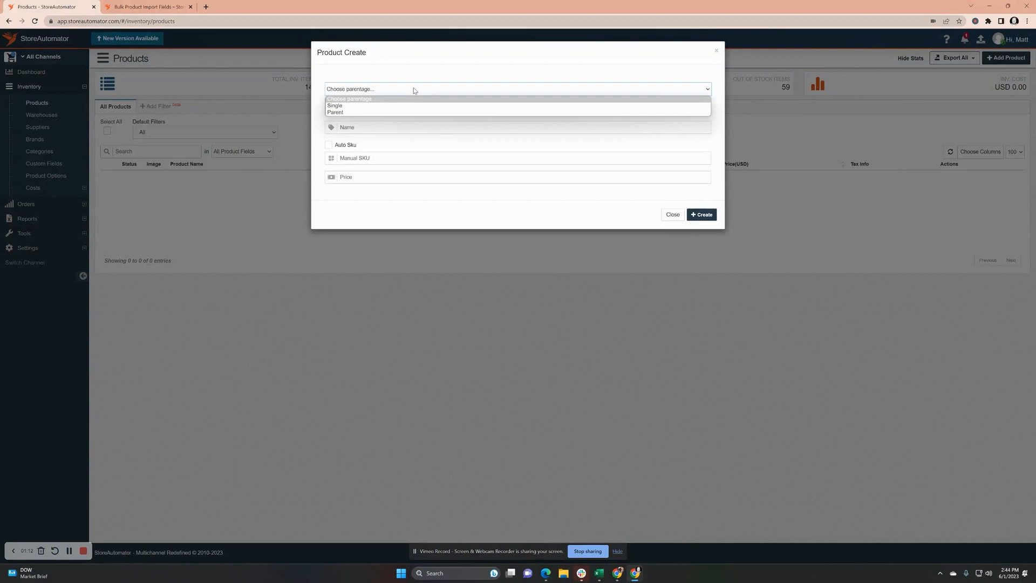
click(402, 106)
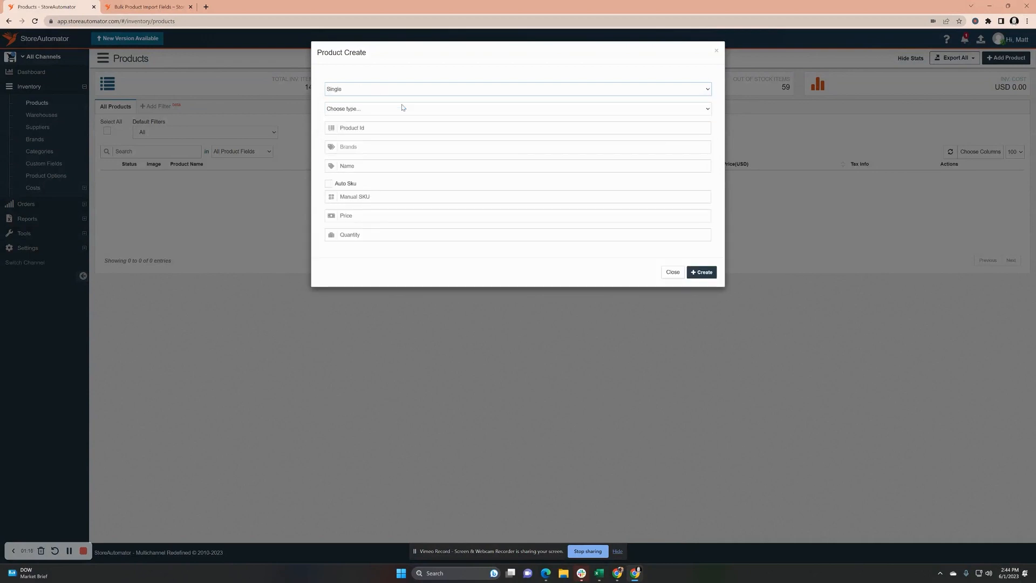
click(402, 108)
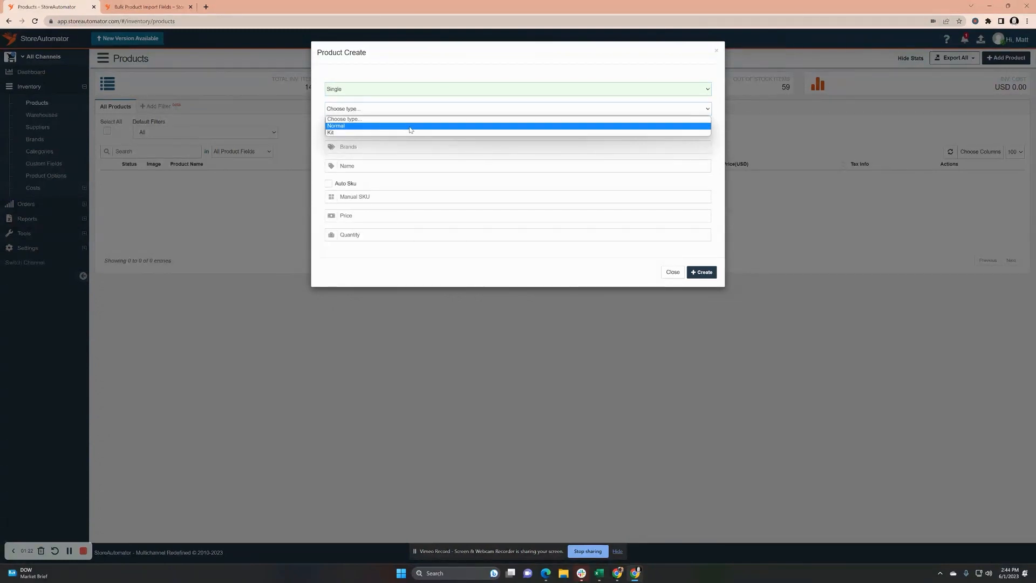
click(410, 126)
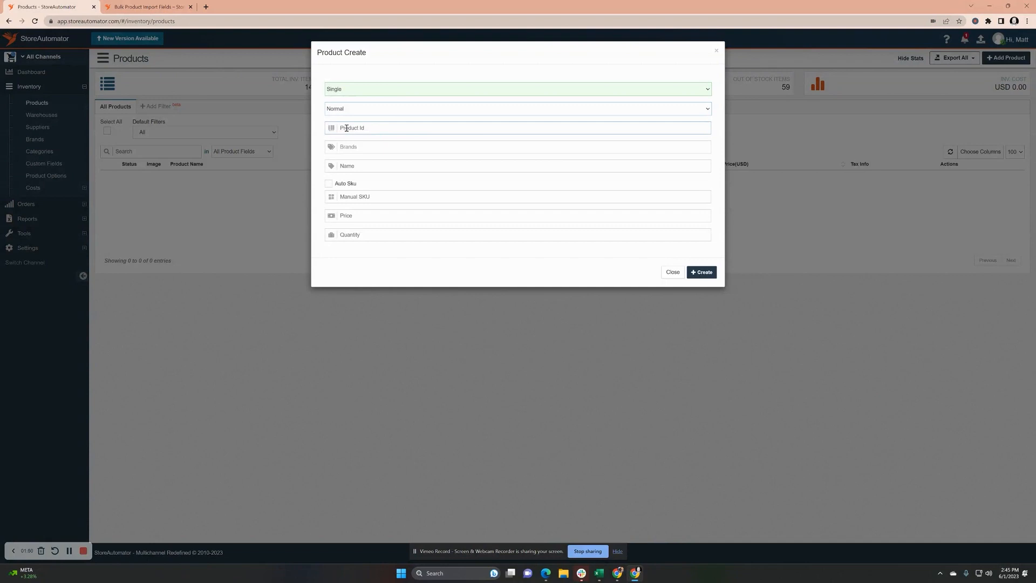
Set the new product's brand to Acme and its name to Acme Feather.
click(352, 148)
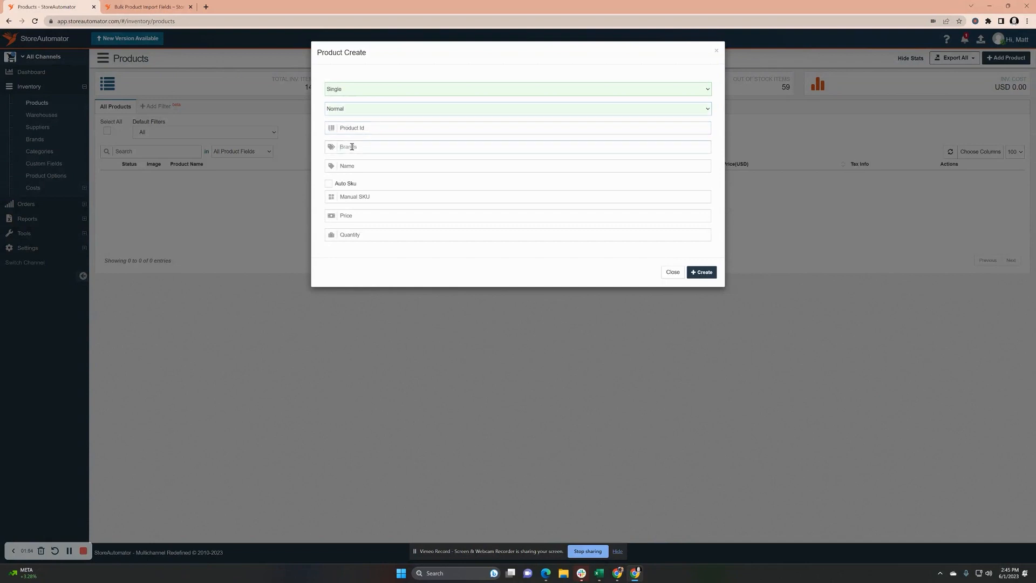
text(Acme)
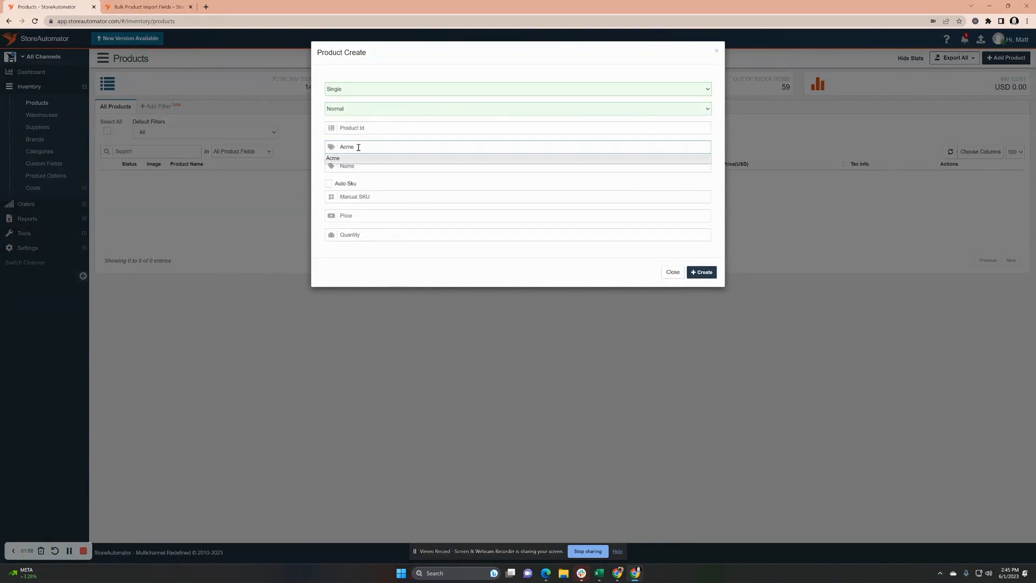
click(366, 165)
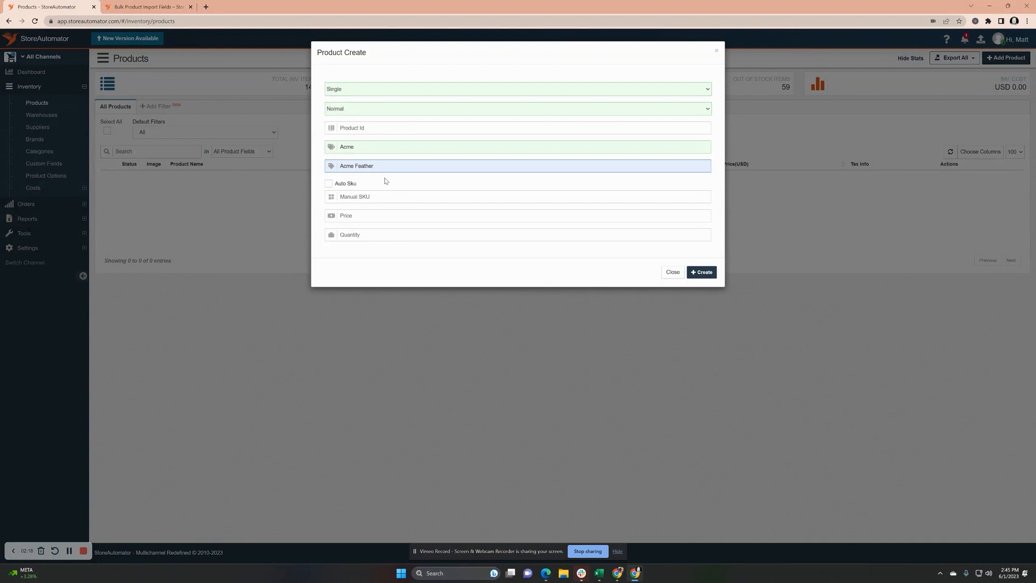
Toggle Auto Sku on and off again, and set the product's manual SKU to MFeather123.
click(343, 185)
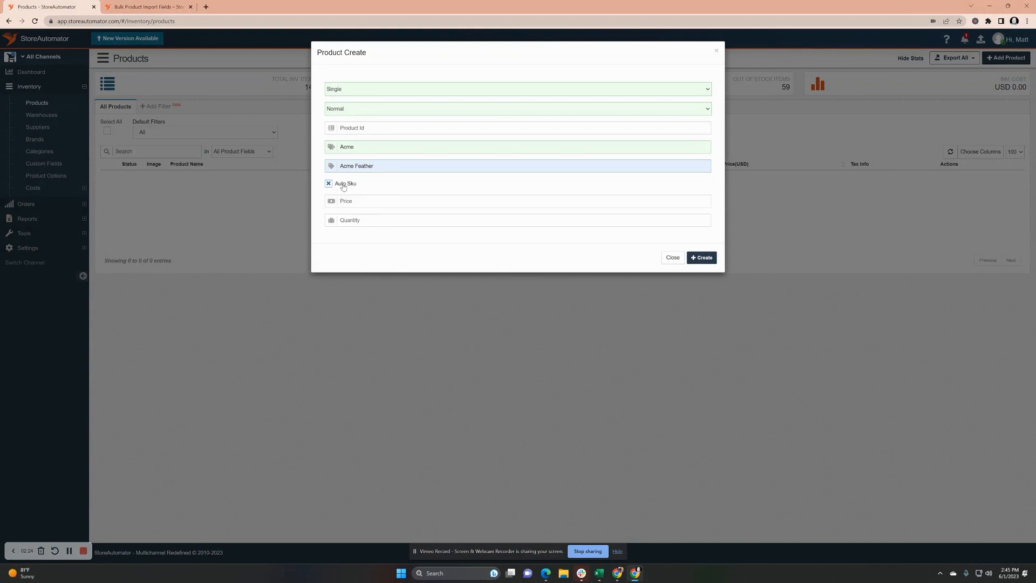
click(343, 185)
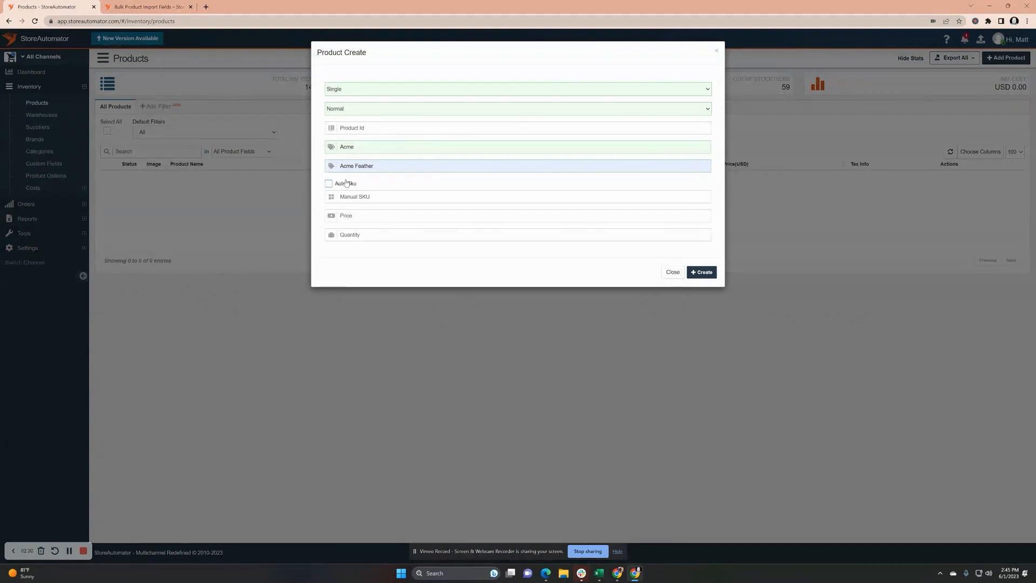
click(360, 196)
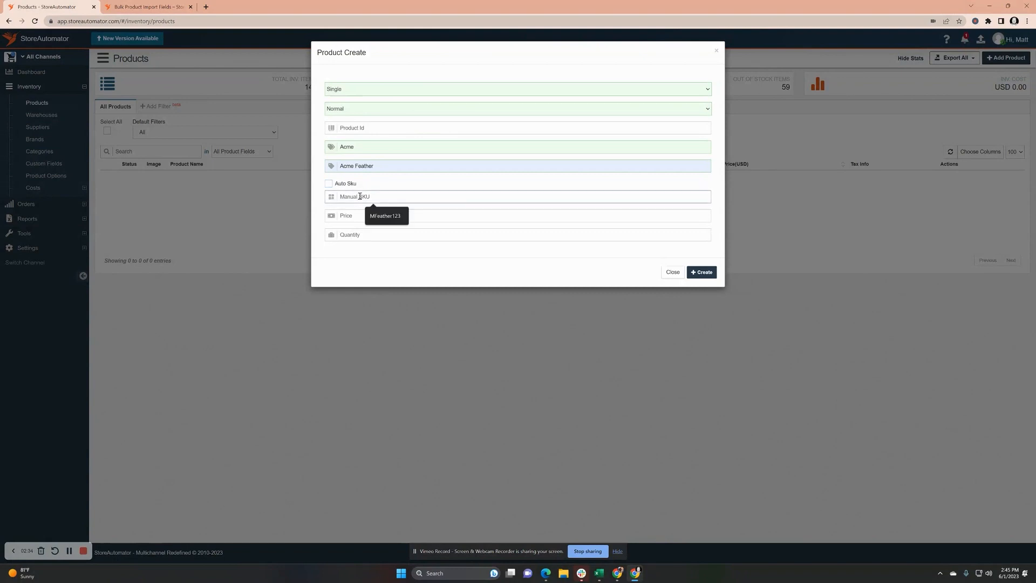
click(381, 216)
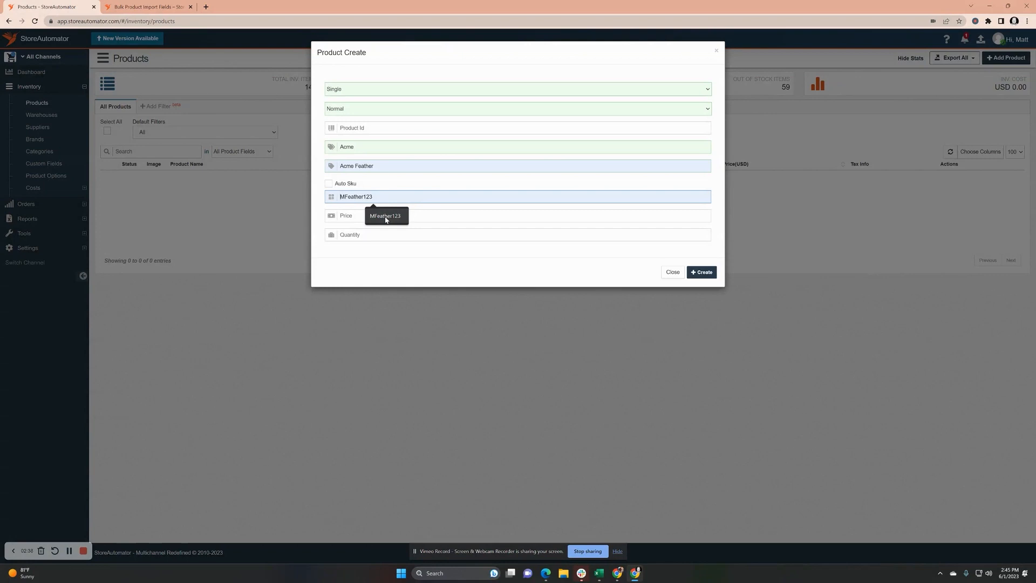
click(385, 218)
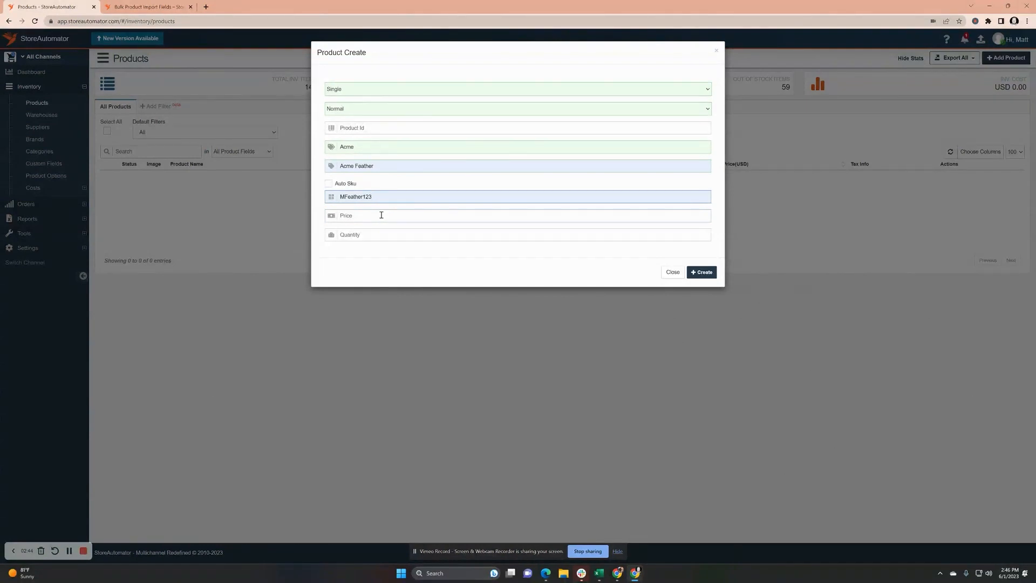
Set the new product's price to 10.00 and its quantity to 100.
click(381, 215)
click(381, 233)
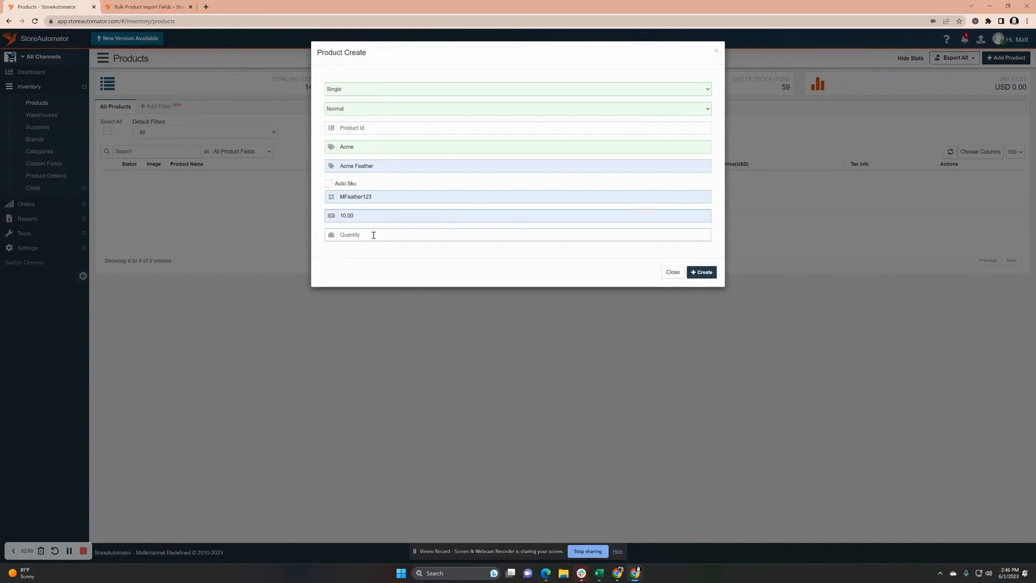
click(373, 235)
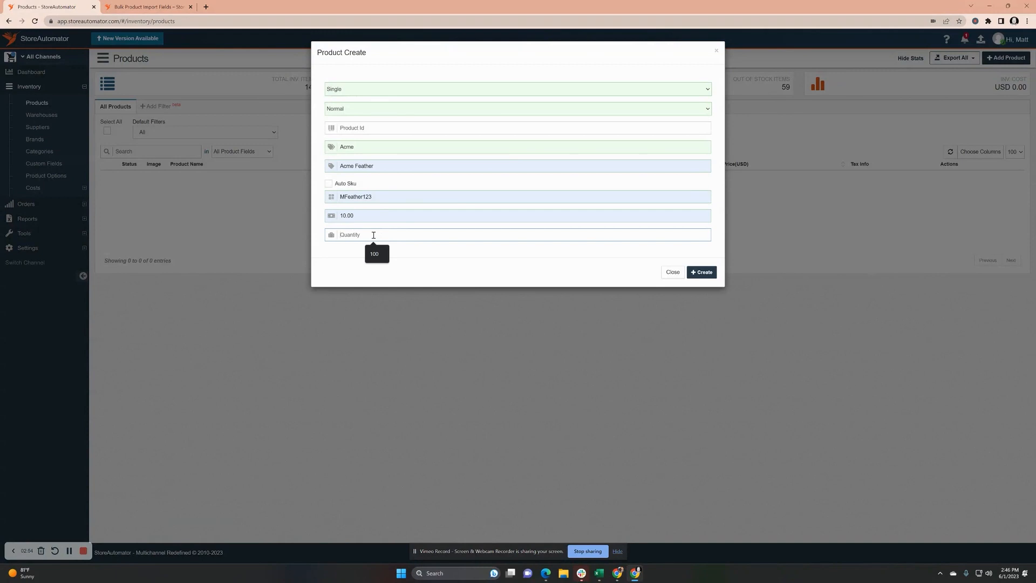
key(Down)
key(Return)
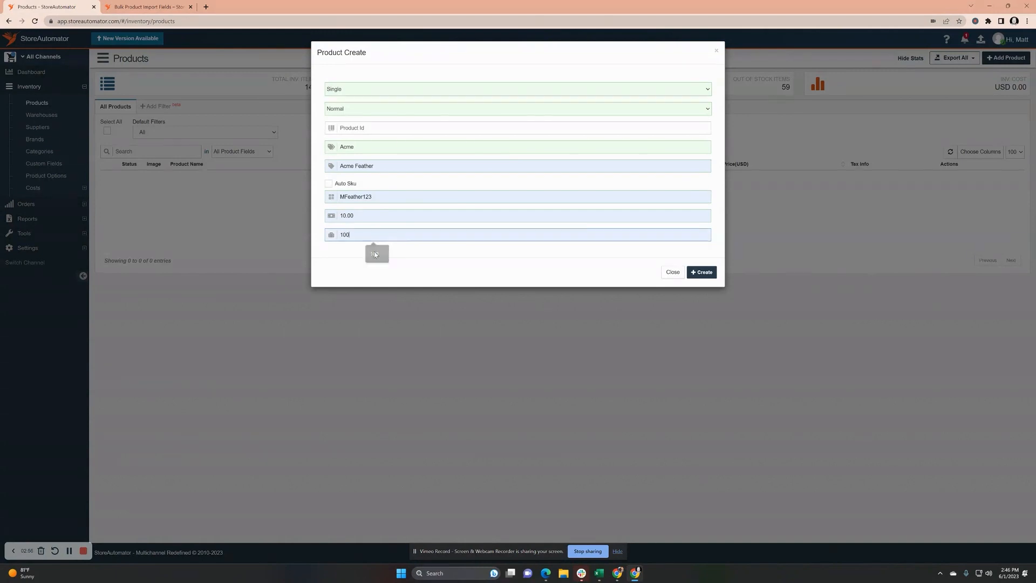
Create the Acme Feather product, close its form and return to the dashboard.
click(704, 273)
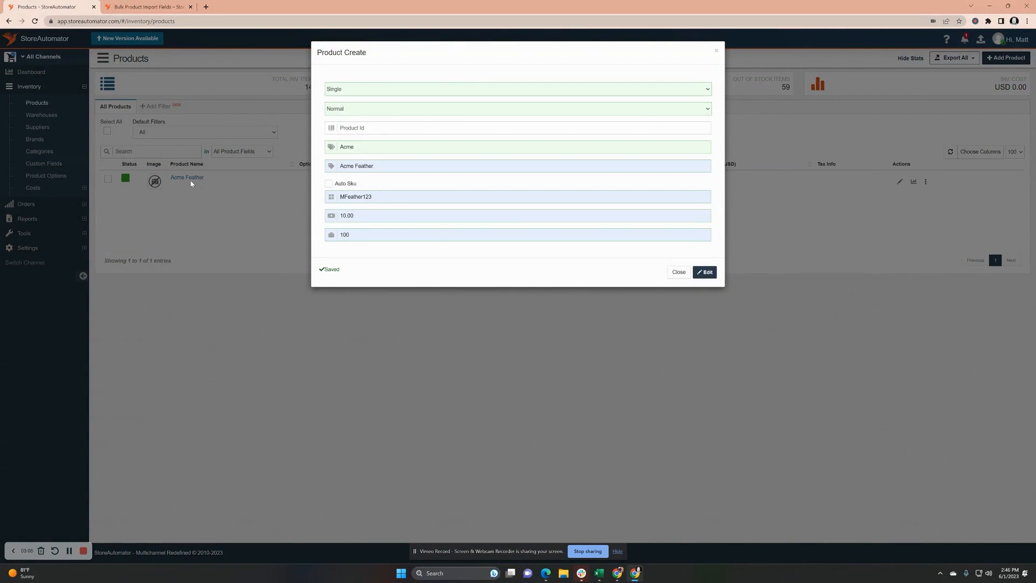
click(679, 273)
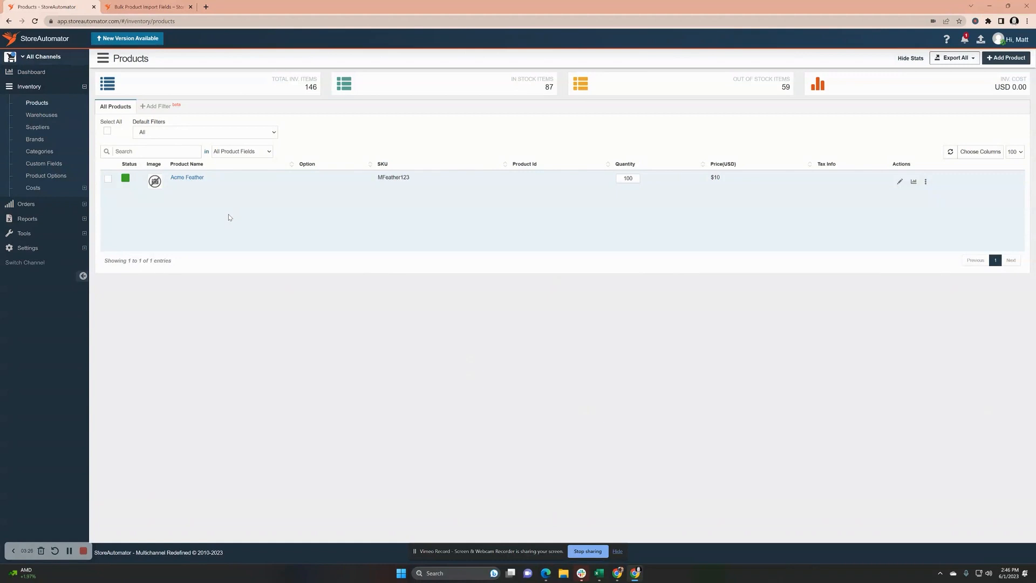
click(84, 87)
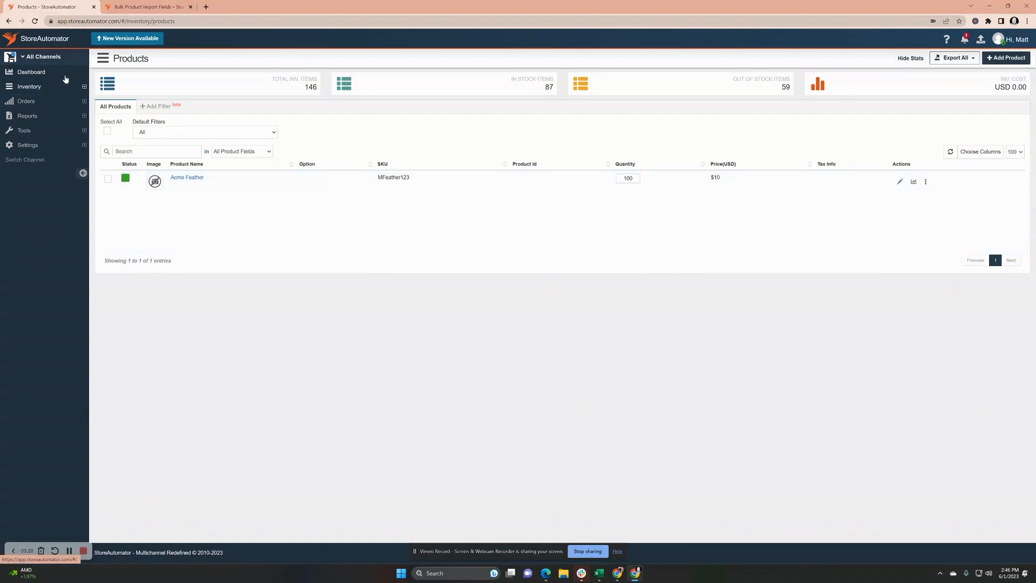
click(31, 72)
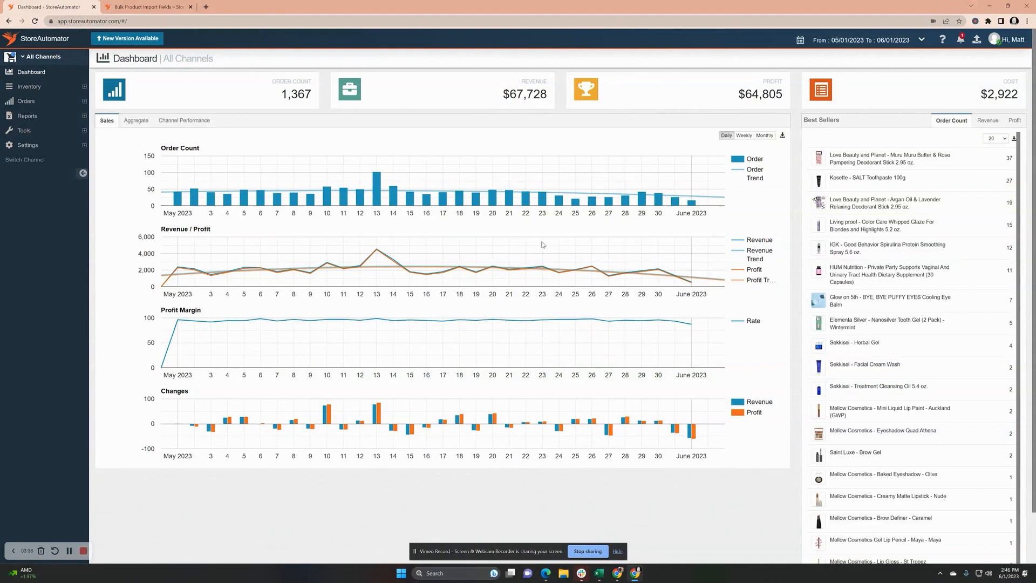
Switch to the Inventory for Demo workbook in Excel and examine its productdata.sku, brand_name, parentage, product_id and slug column headers.
click(599, 573)
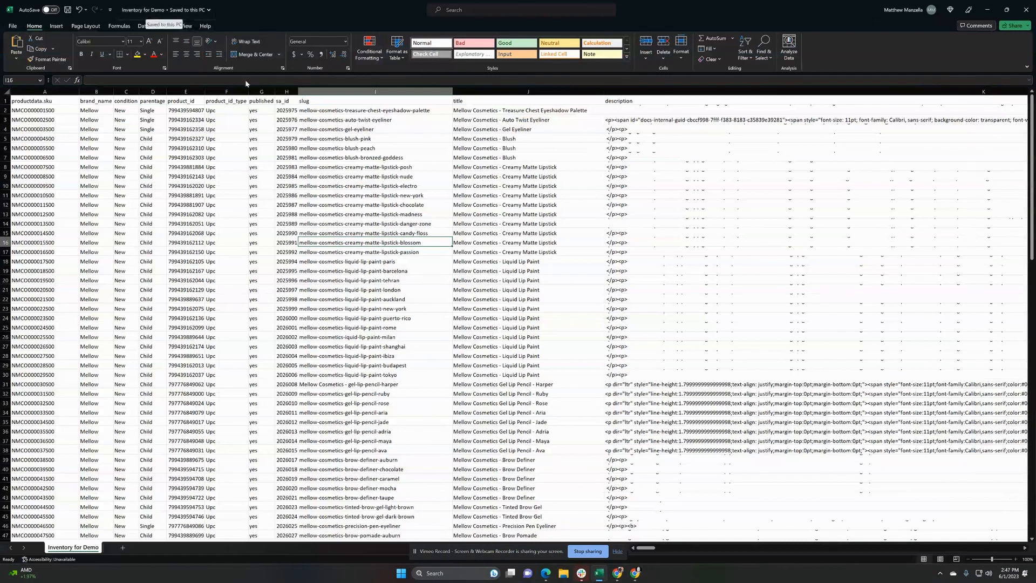
click(48, 102)
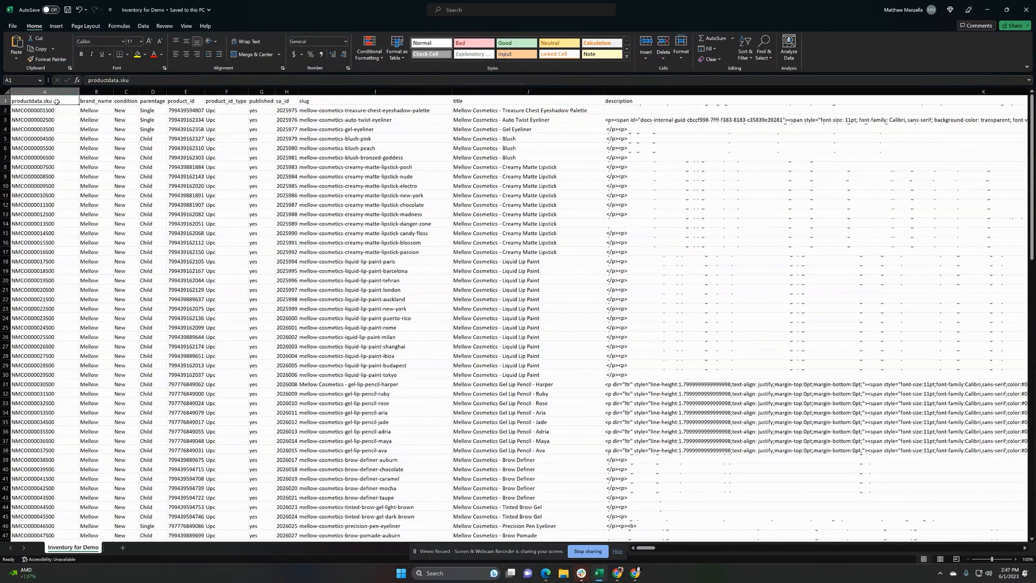
click(90, 101)
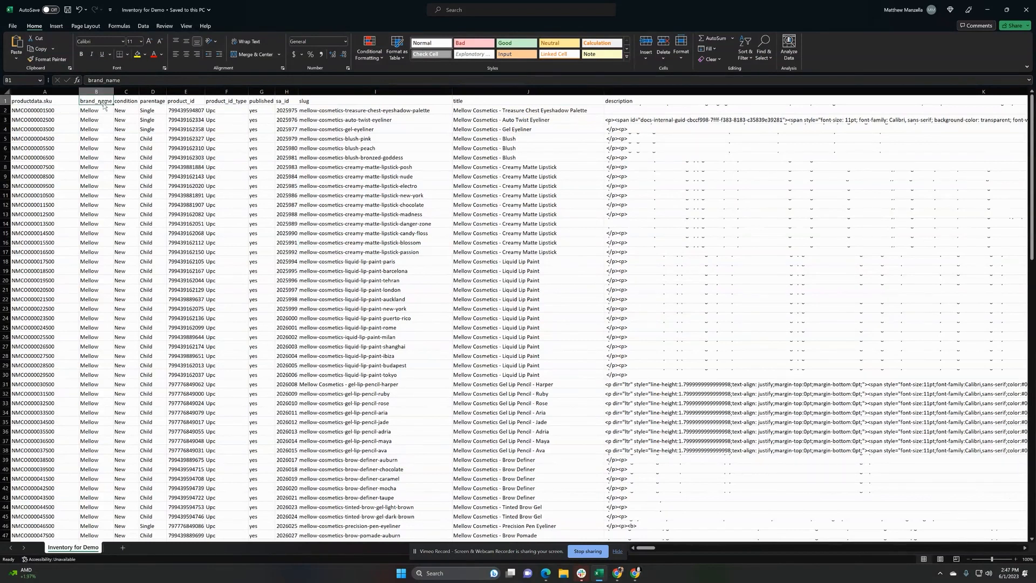
click(159, 101)
click(191, 102)
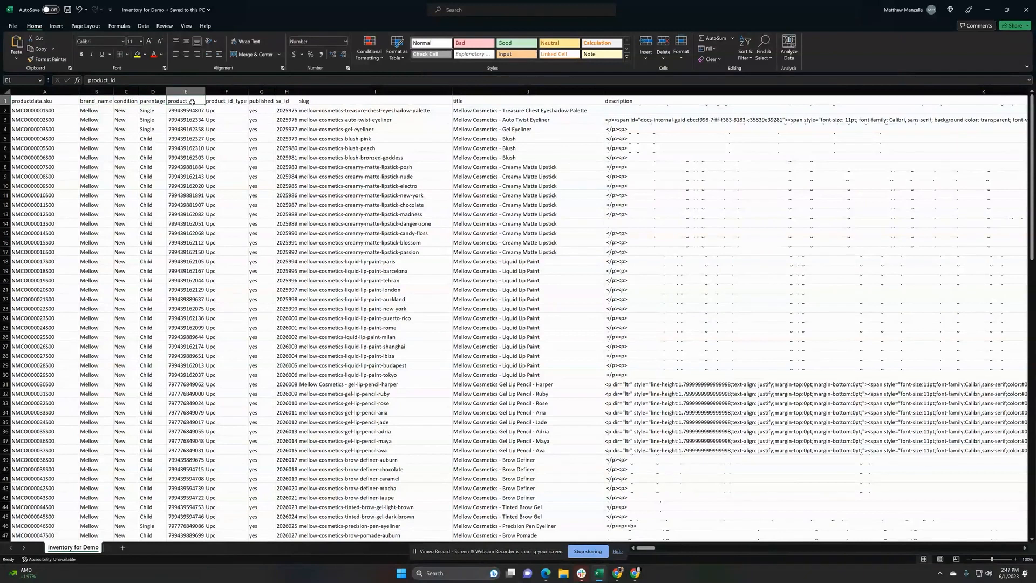
click(328, 106)
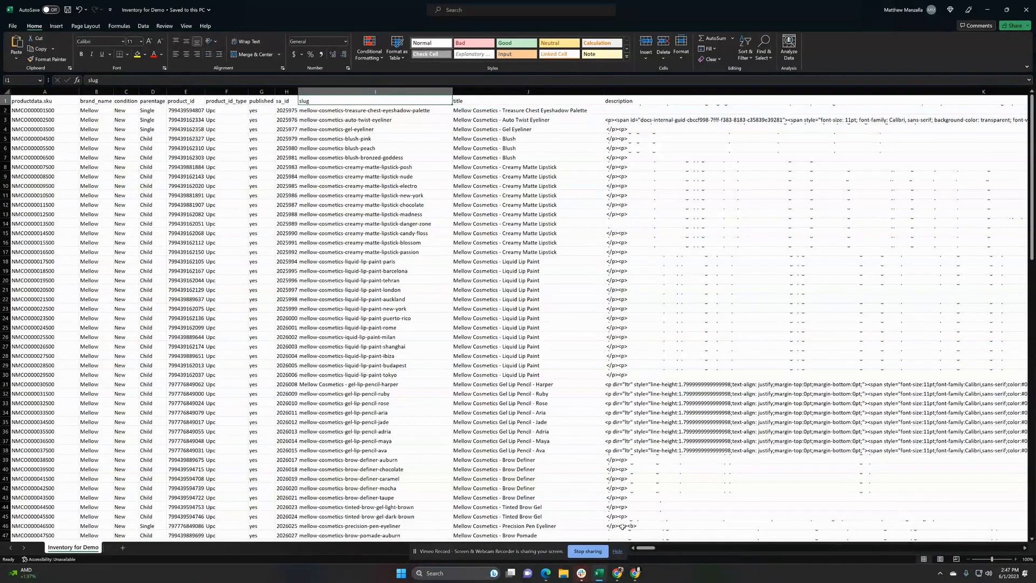
Switch back to StoreAutomator in the browser and open the tool for importing from a file.
click(635, 572)
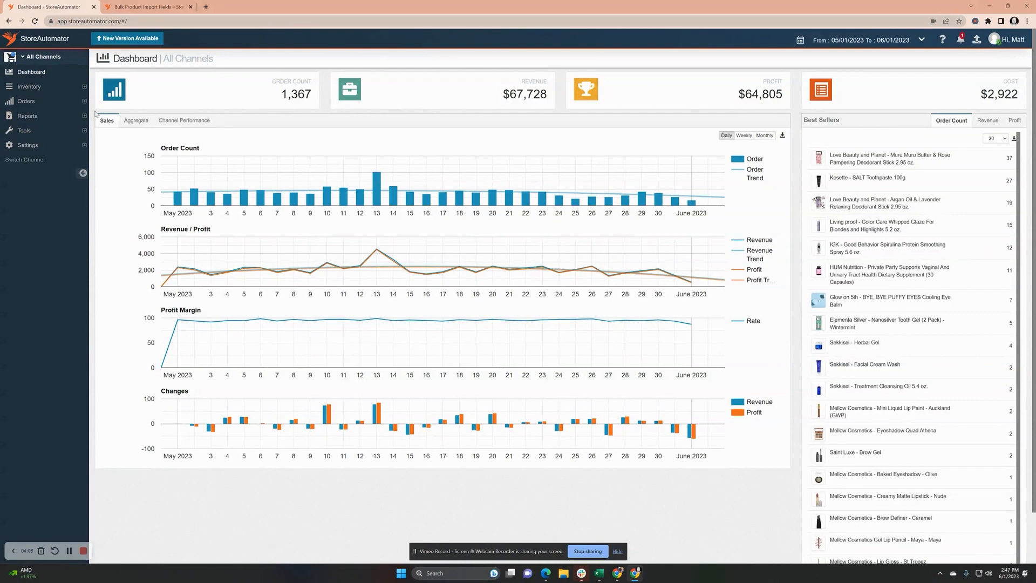
click(84, 130)
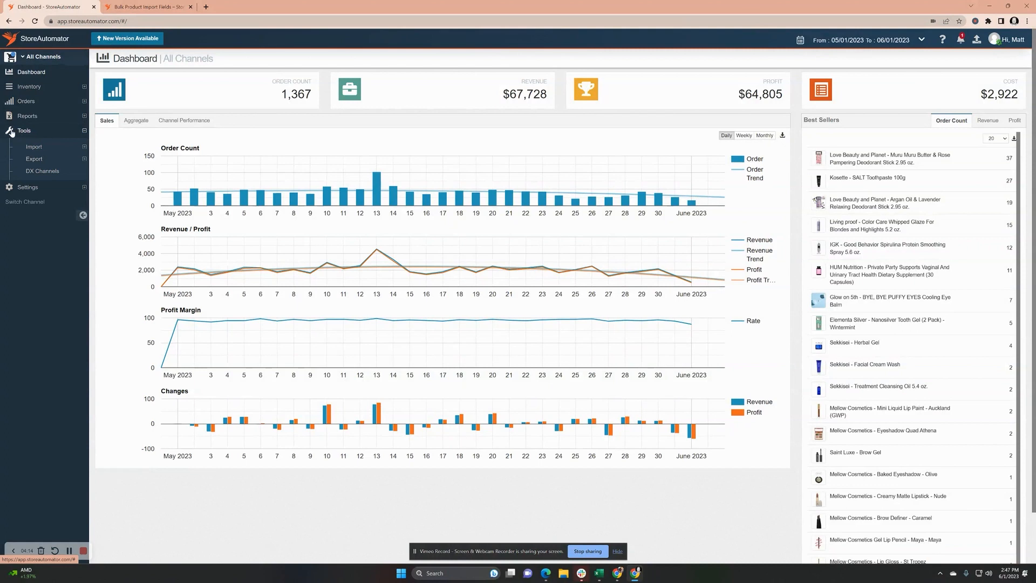
click(84, 149)
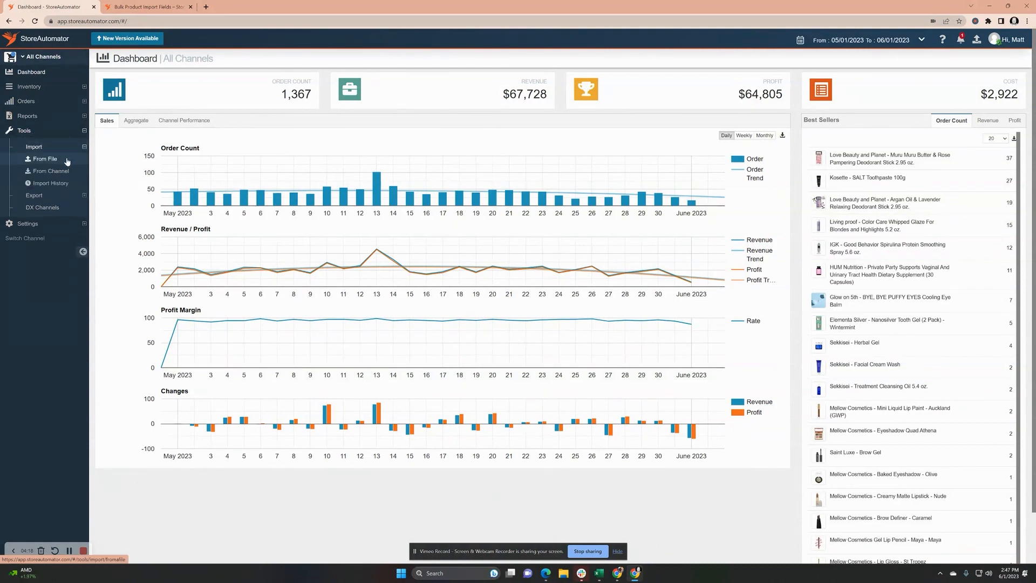
click(67, 161)
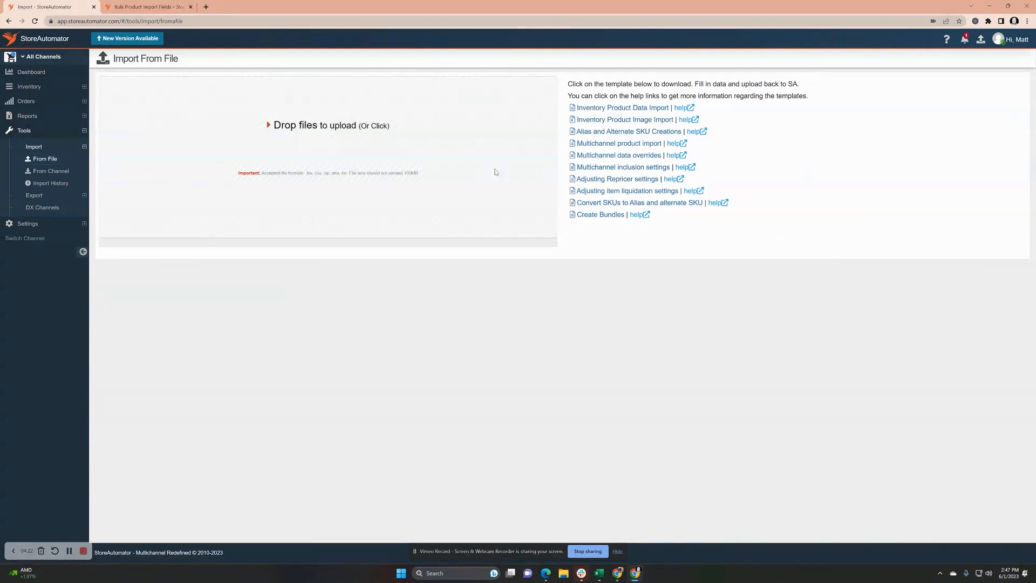
Open the help article for Inventory Product Data Import and examine the required fields for creating products.
click(688, 111)
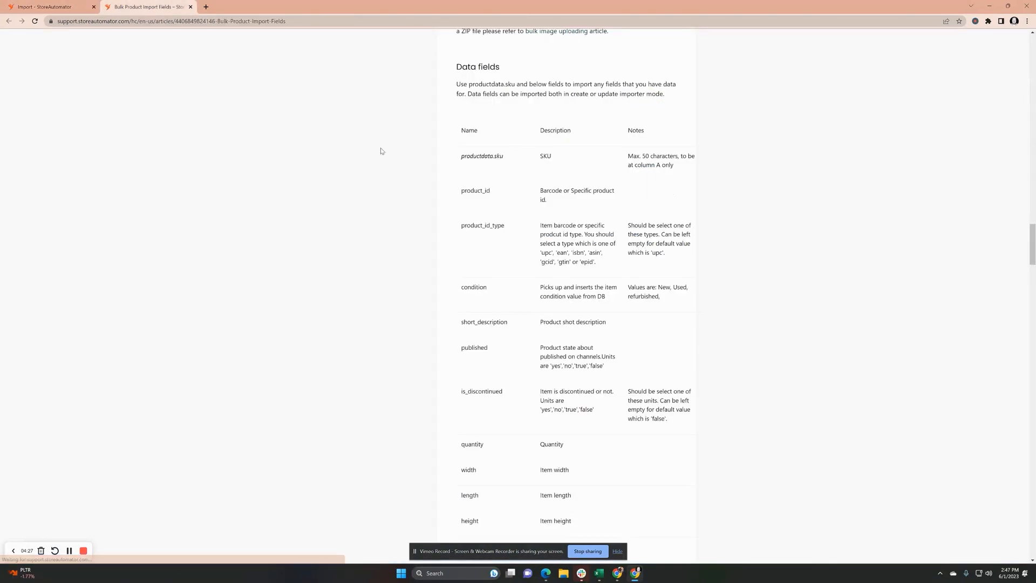
scroll(392, 213, up, 20)
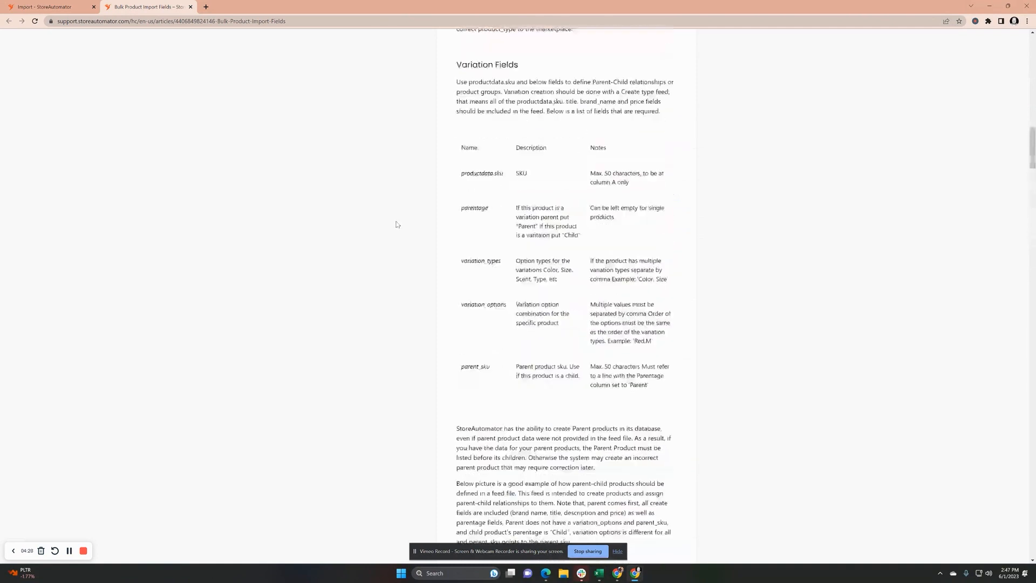
scroll(396, 226, up, 15)
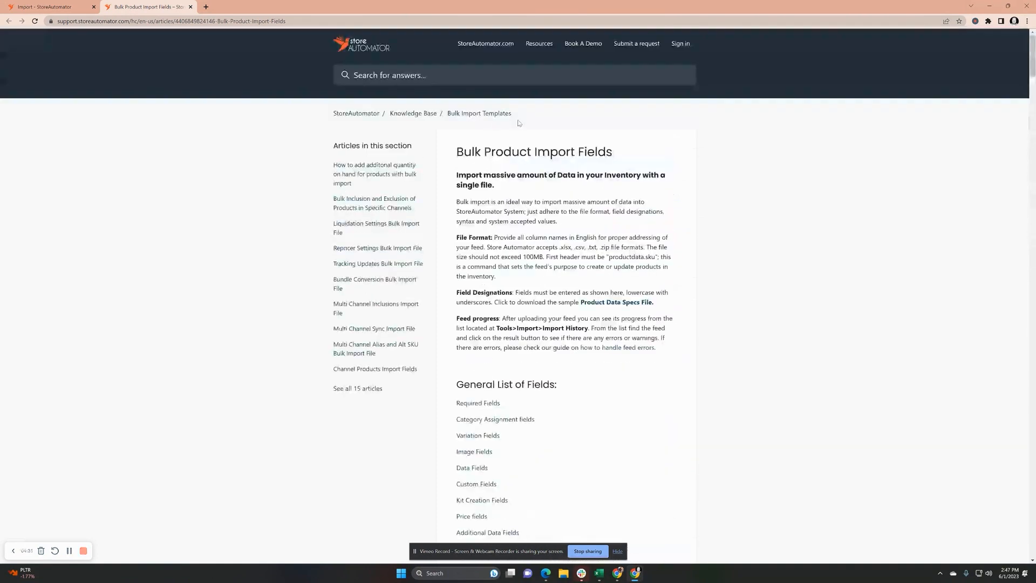
scroll(551, 291, down, 17)
scroll(547, 296, up, 10)
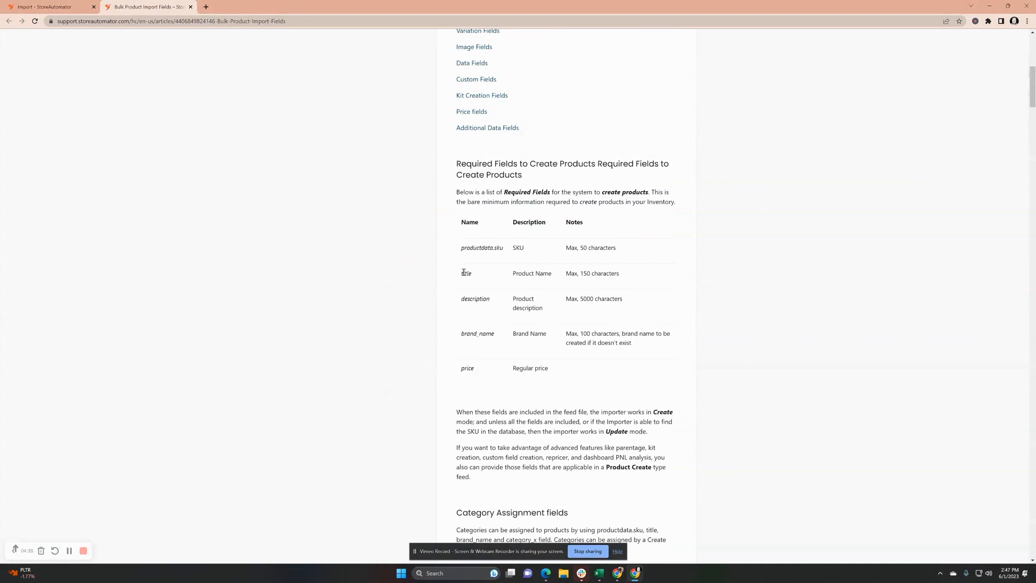
Examine the variation fields and image fields sections of the Bulk Product Import Fields article.
scroll(466, 355, down, 5)
scroll(466, 354, down, 10)
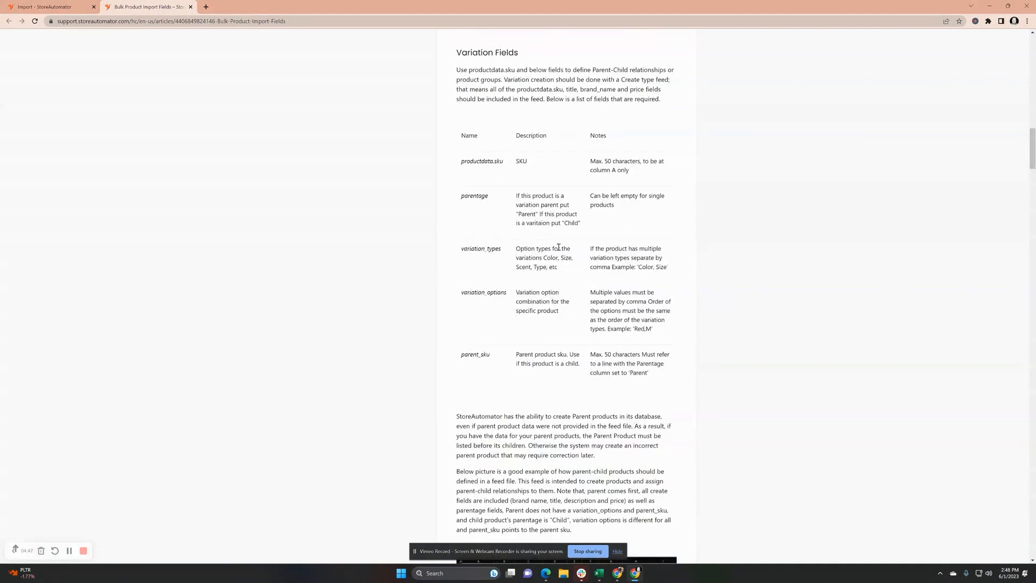
scroll(559, 247, down, 10)
scroll(558, 250, down, 2)
scroll(559, 249, up, 6)
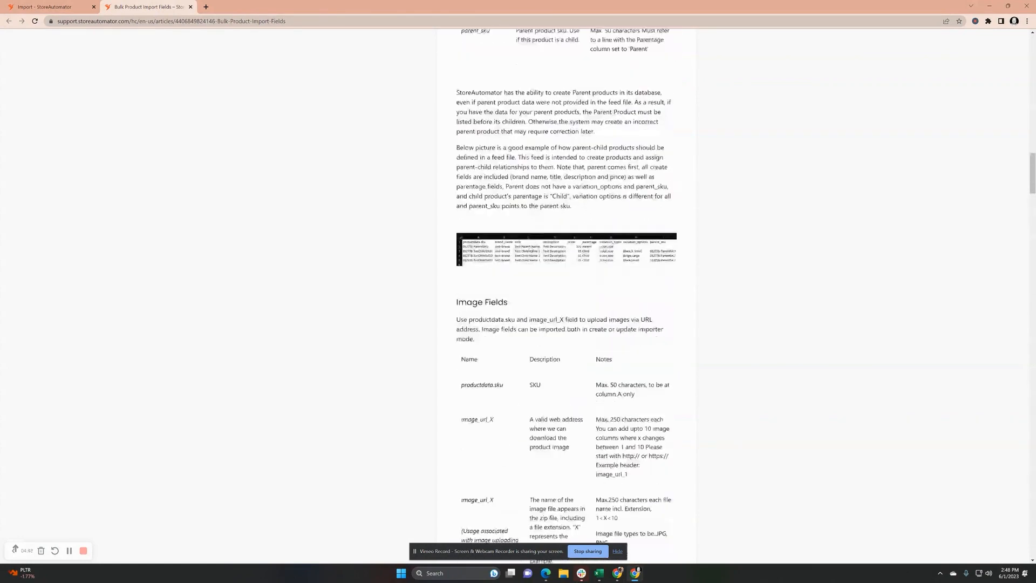
Return to StoreAutomator's import page and upload the Inventory for Demo file from the Downloads folder.
click(40, 7)
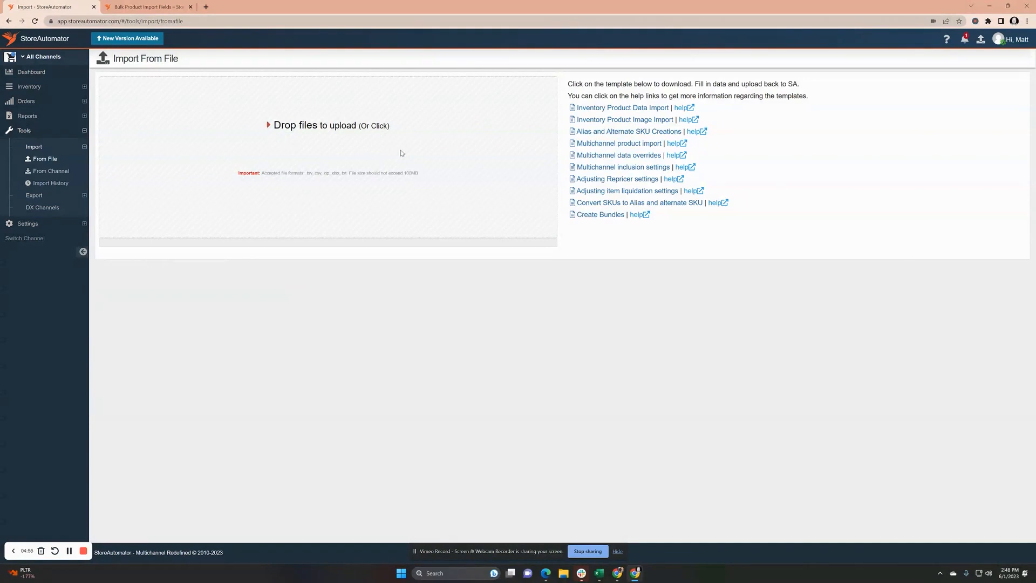
click(333, 130)
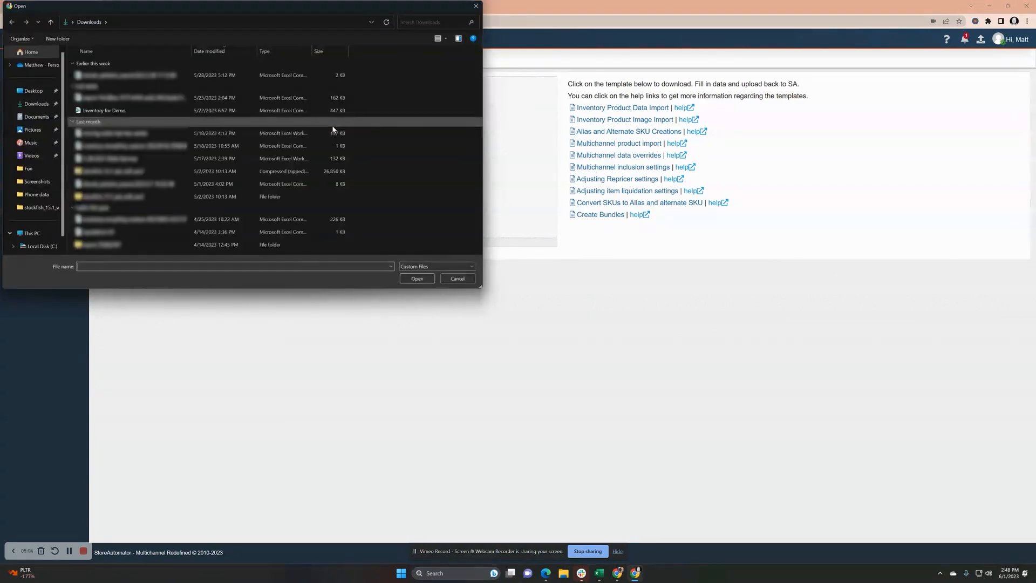
click(220, 111)
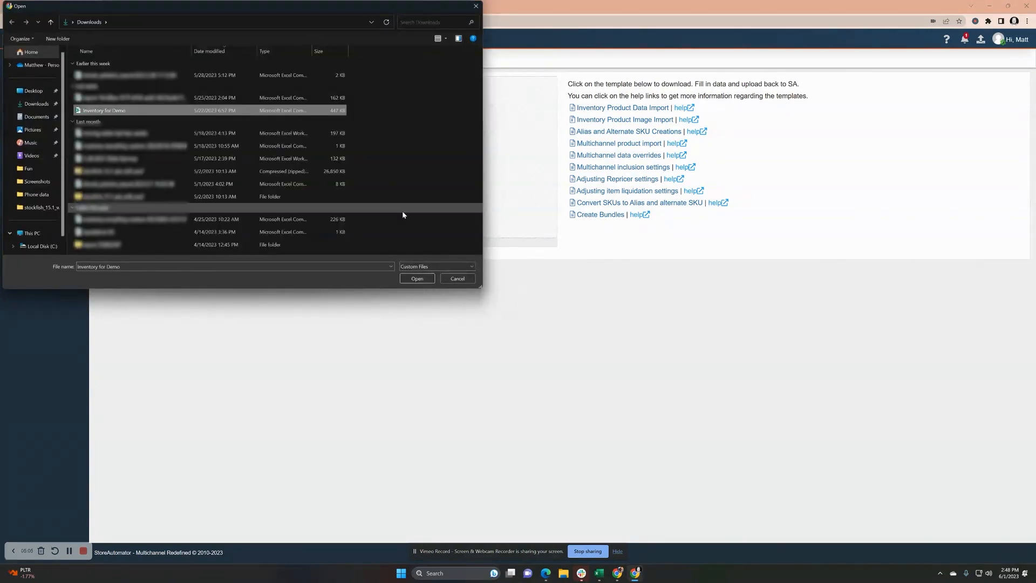
click(417, 279)
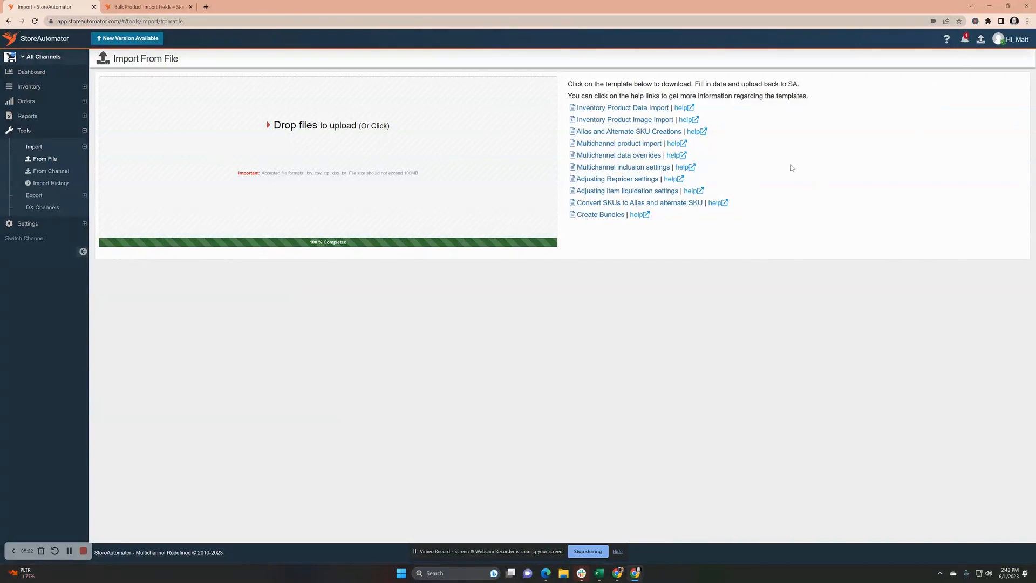
Open the inventory's product list to check the imported products.
click(85, 130)
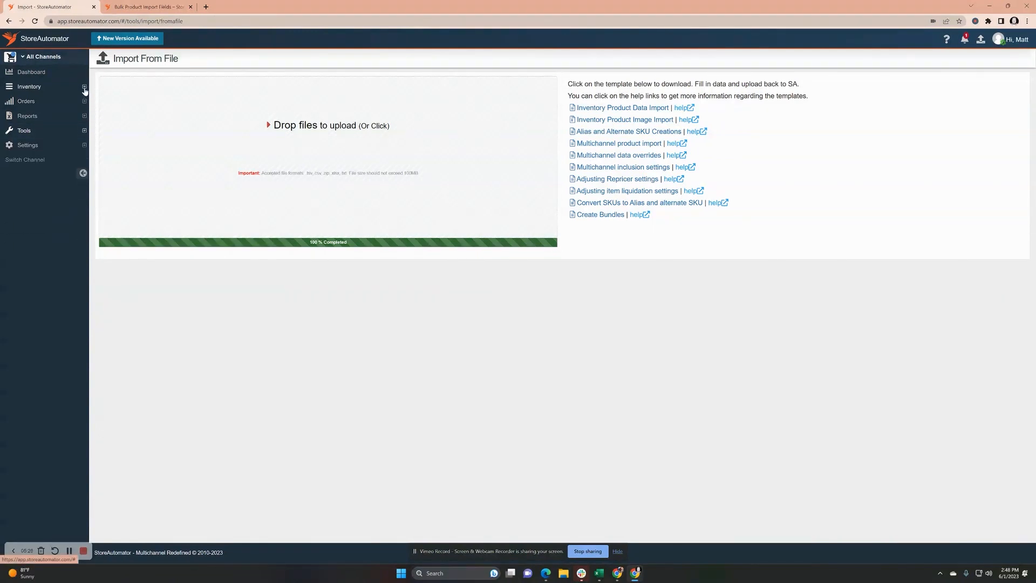
click(84, 86)
click(60, 103)
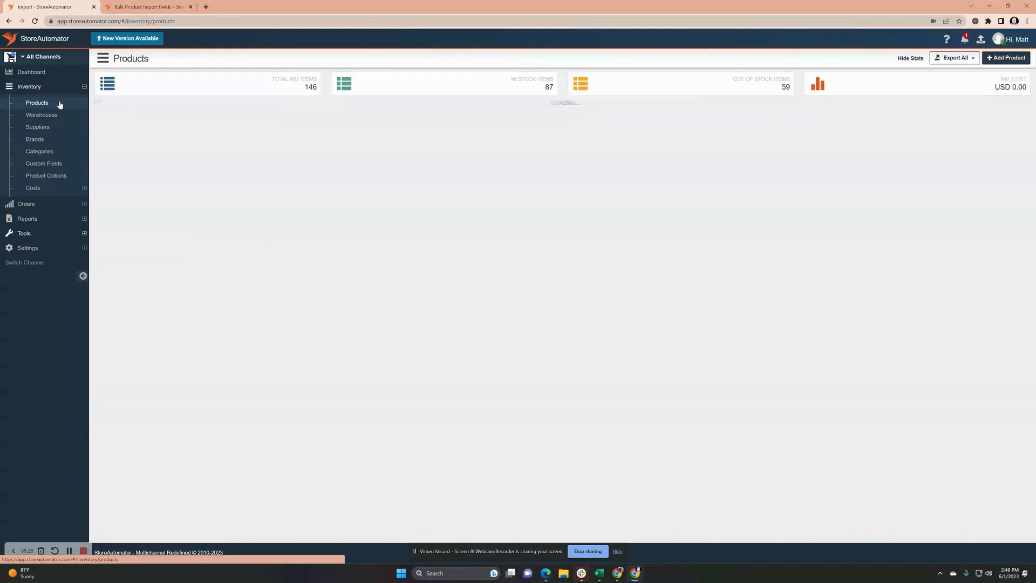